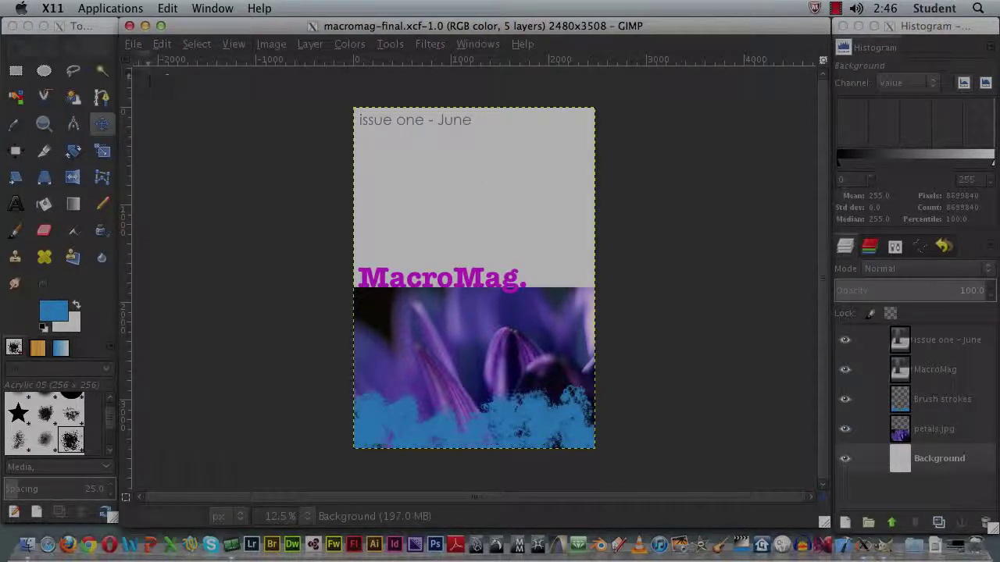
# Save the layered cover as macromag-final.xcf in the gimp folder, replacing the existing file.
pyautogui.click(133, 44)
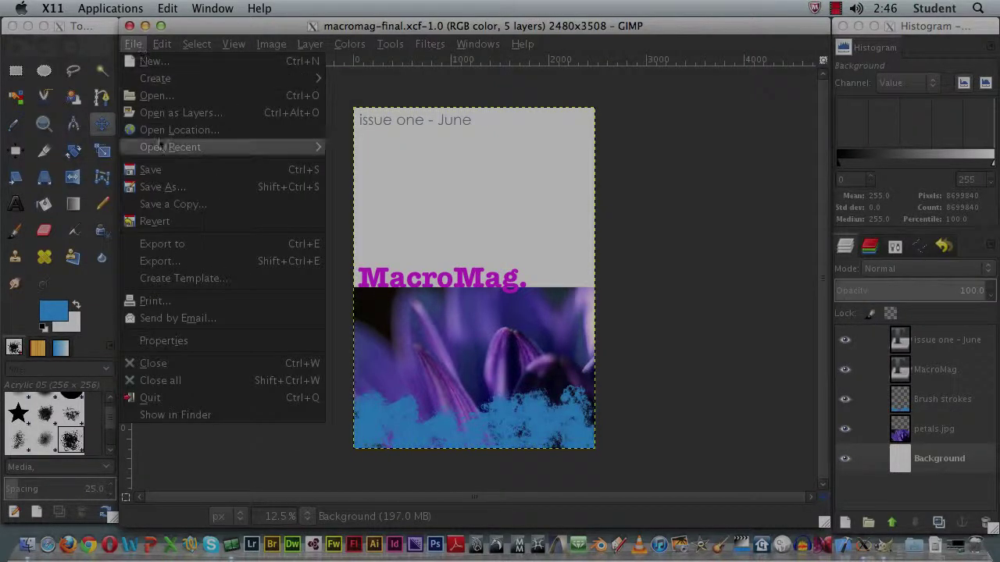
pyautogui.click(166, 190)
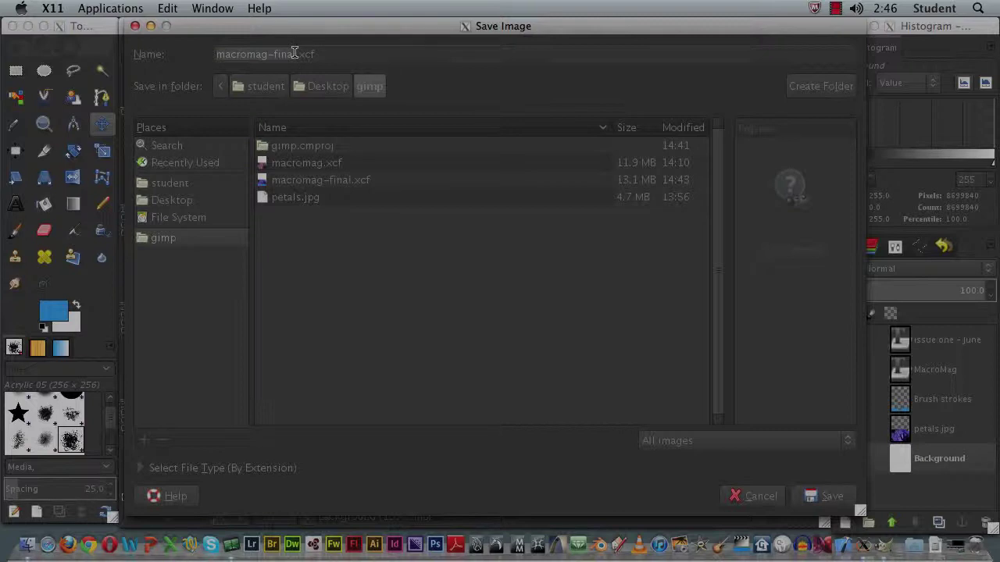
pyautogui.click(320, 55)
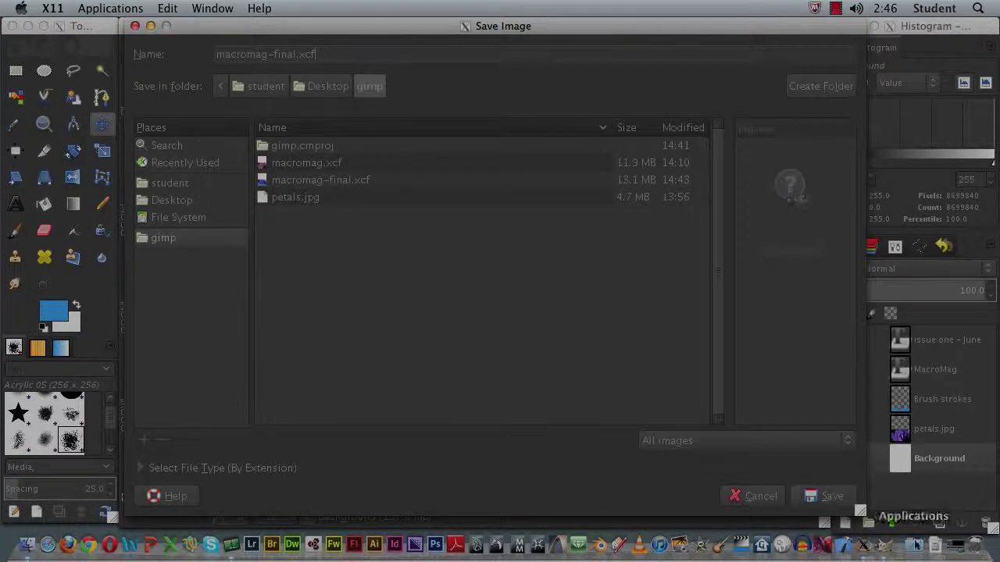
pyautogui.click(828, 496)
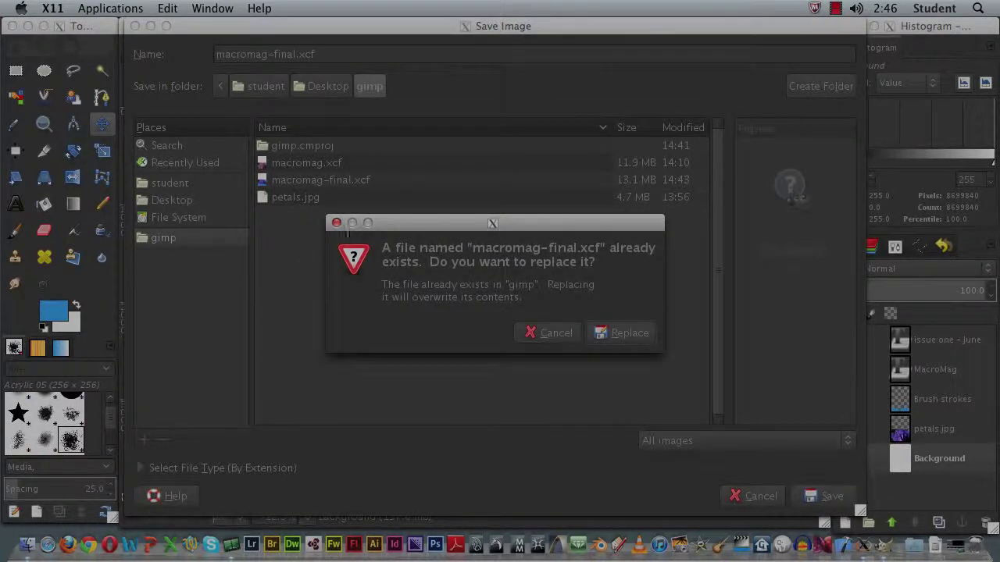
pyautogui.click(608, 333)
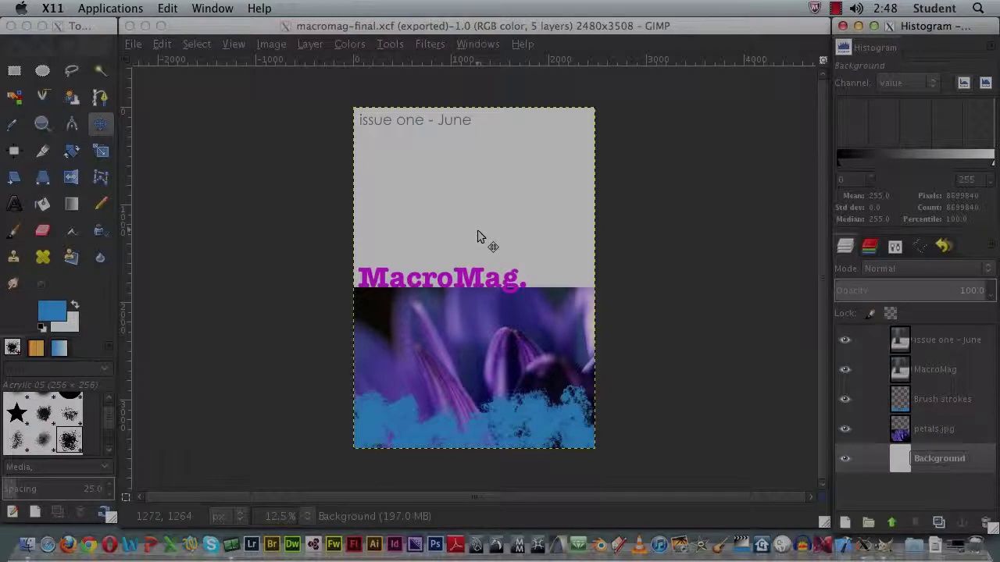
# Bring up the Export Image dialog, then move and shrink it to fit the screen.
pyautogui.click(135, 45)
pyautogui.click(134, 45)
pyautogui.click(162, 44)
pyautogui.moveTo(134, 43)
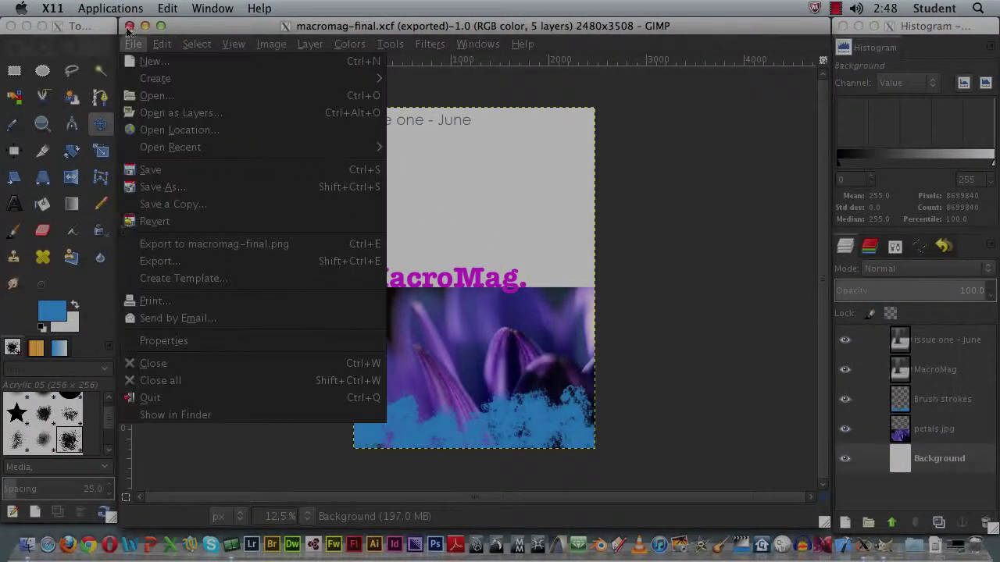
pyautogui.click(156, 264)
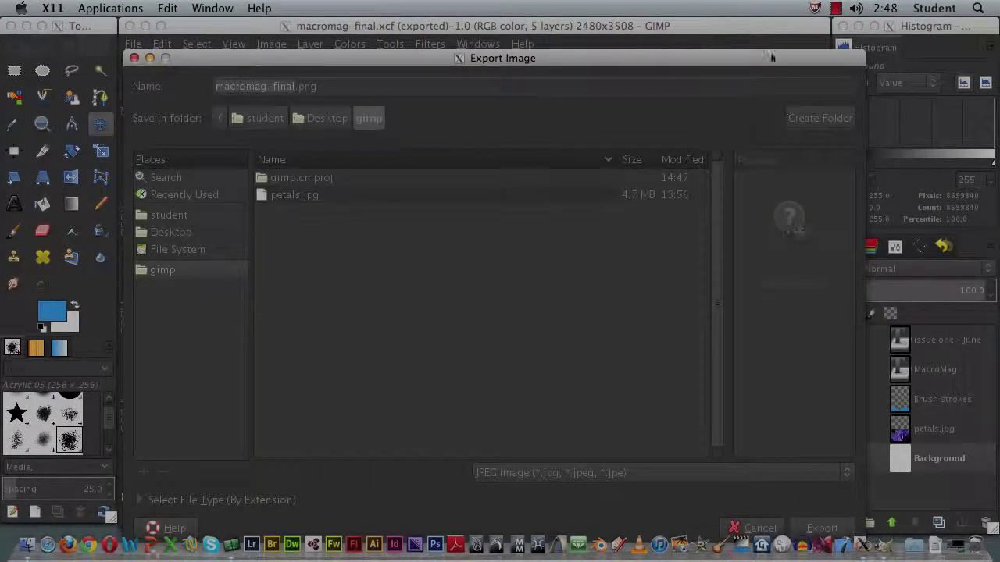
pyautogui.moveTo(772, 56); pyautogui.dragTo(754, 28)
pyautogui.moveTo(842, 514); pyautogui.dragTo(688, 408)
pyautogui.moveTo(426, 32); pyautogui.dragTo(476, 60)
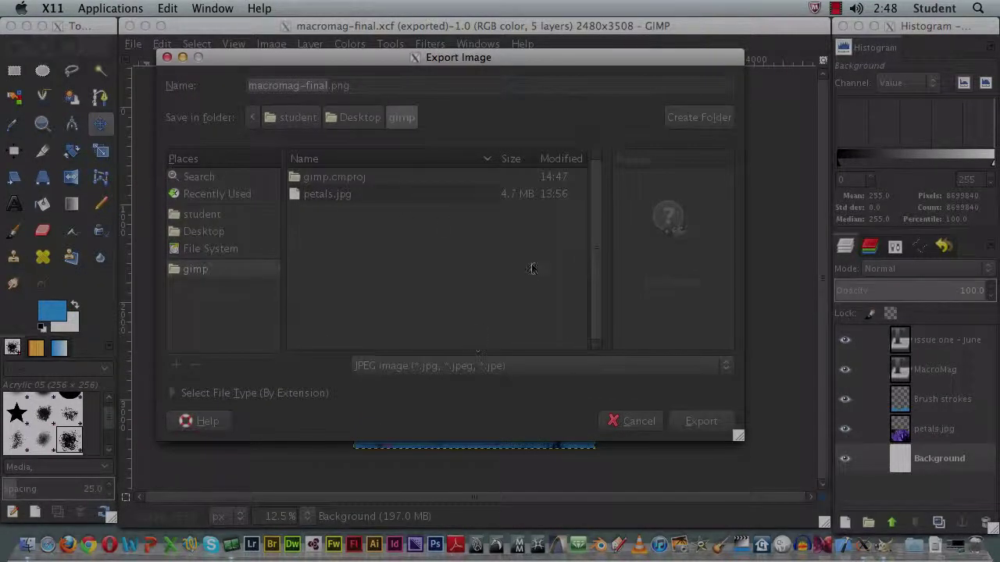
# Open the file type list and scroll up toward PNG image.
pyautogui.click(391, 366)
pyautogui.click(359, 365)
pyautogui.click(406, 365)
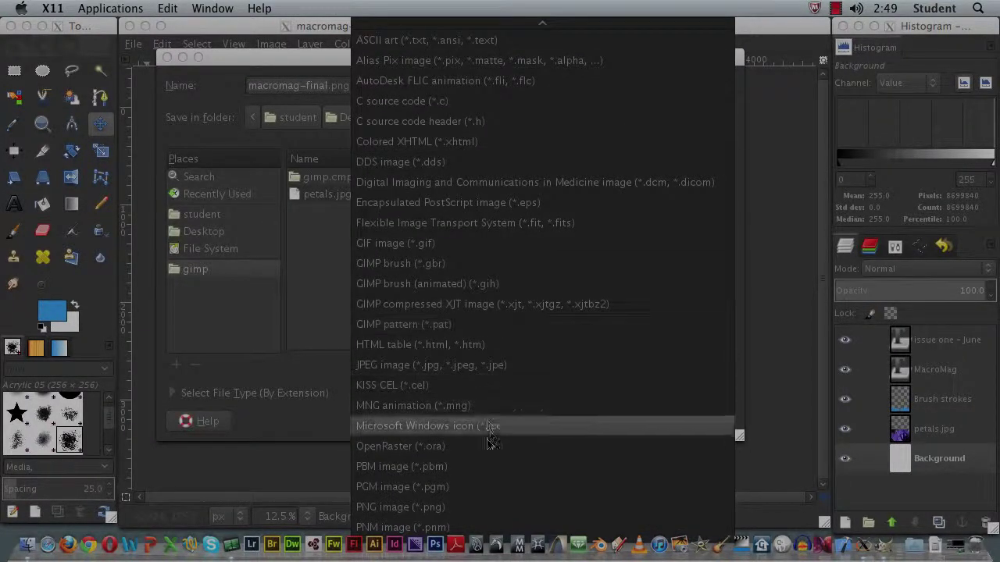
pyautogui.scroll(1, 473, 237)
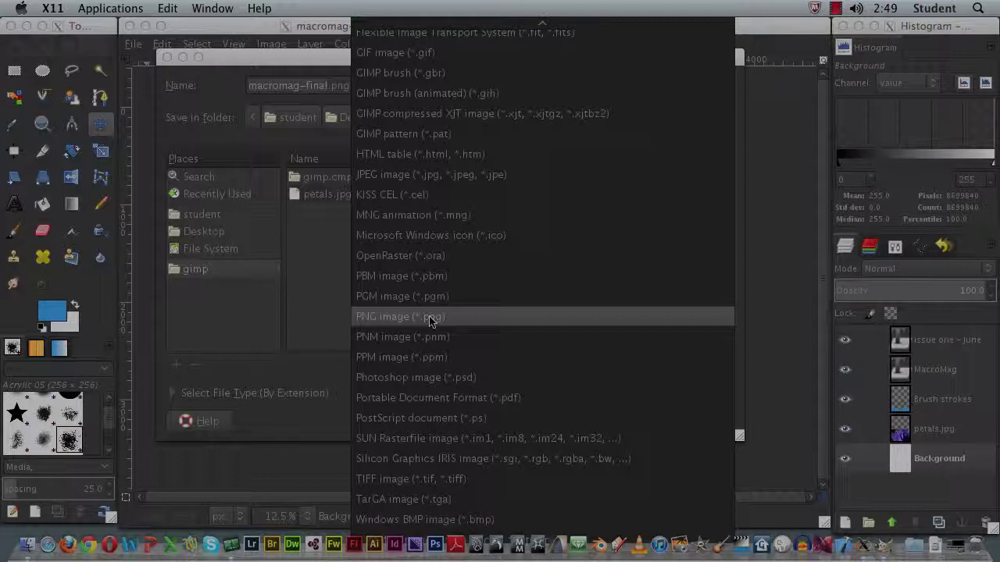
# Export macromag-final.png as a PNG image, accepting the default PNG options.
pyautogui.click(431, 320)
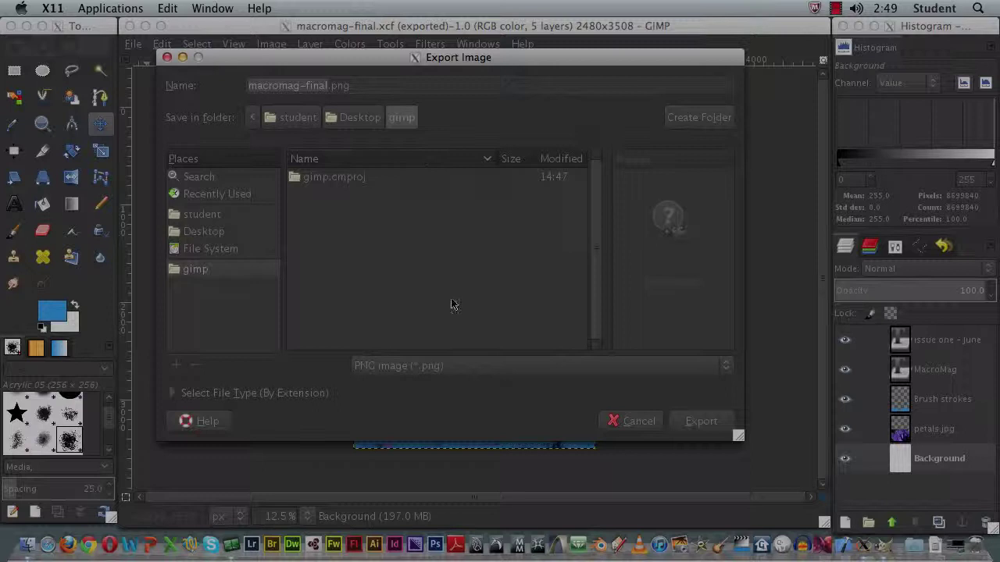
pyautogui.click(700, 421)
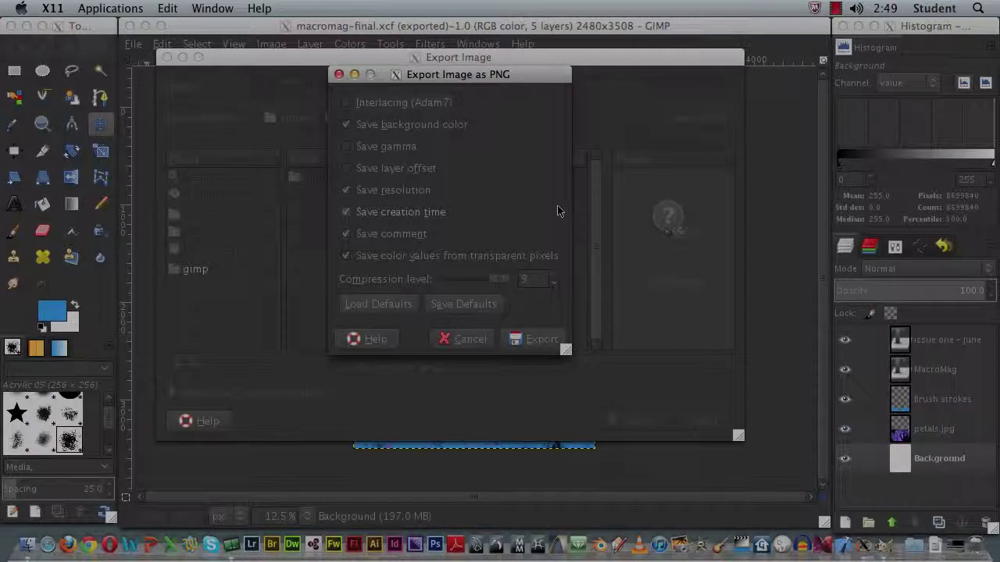
pyautogui.click(539, 340)
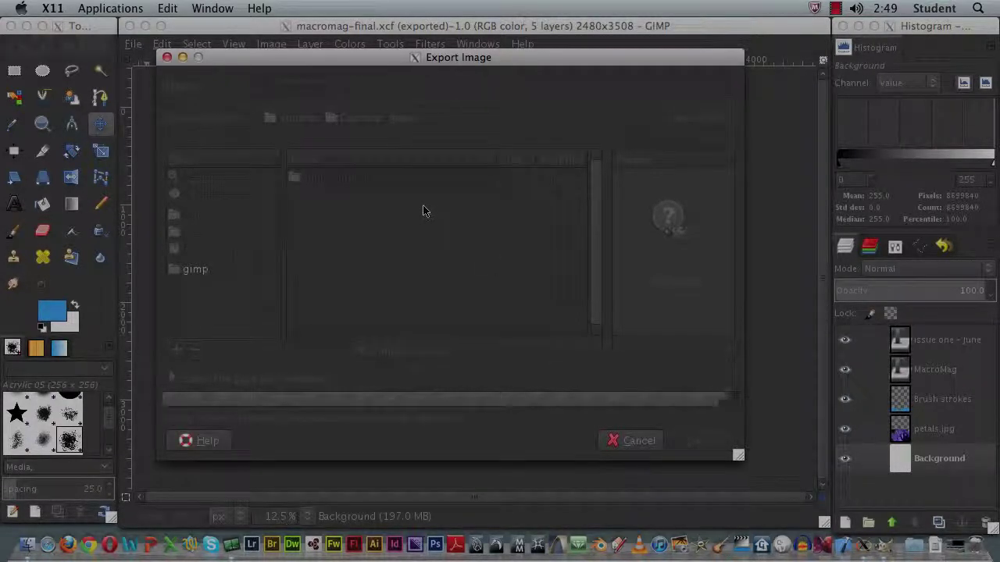
# Hide GIMP, open the Desktop gimp folder and check macromag-final.xcf's details and size.
pyautogui.click(54, 8)
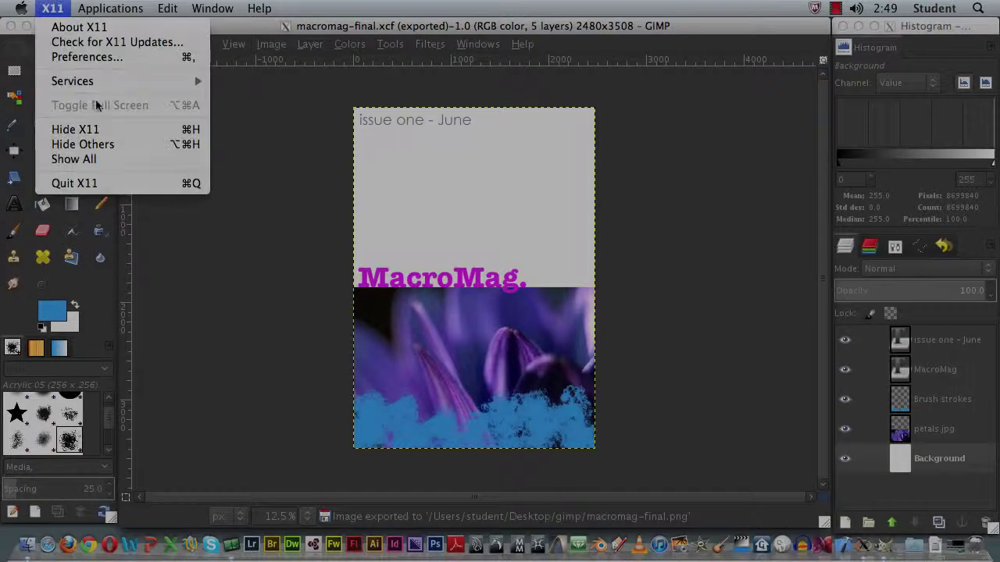
pyautogui.click(105, 130)
pyautogui.doubleClick(961, 178)
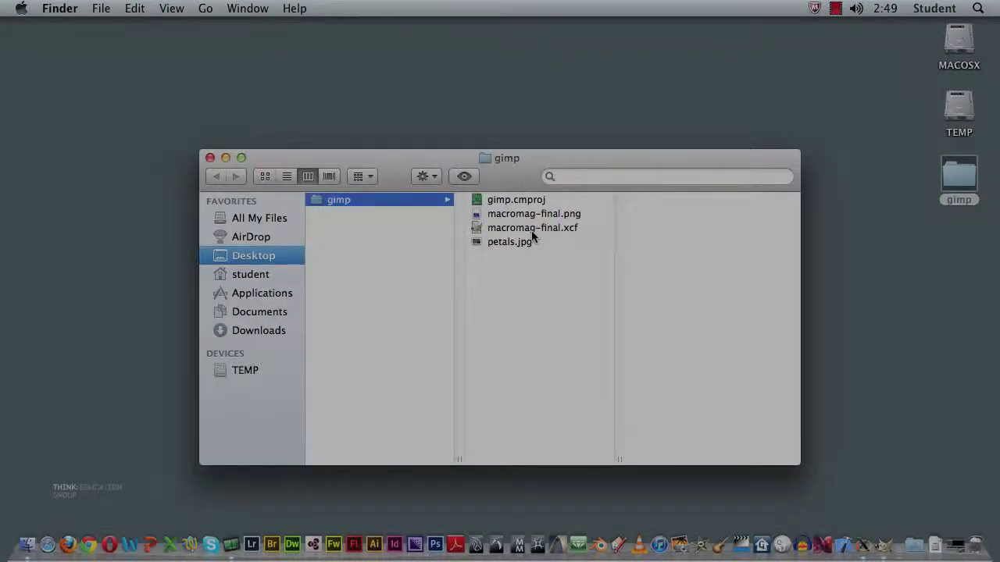
pyautogui.click(531, 228)
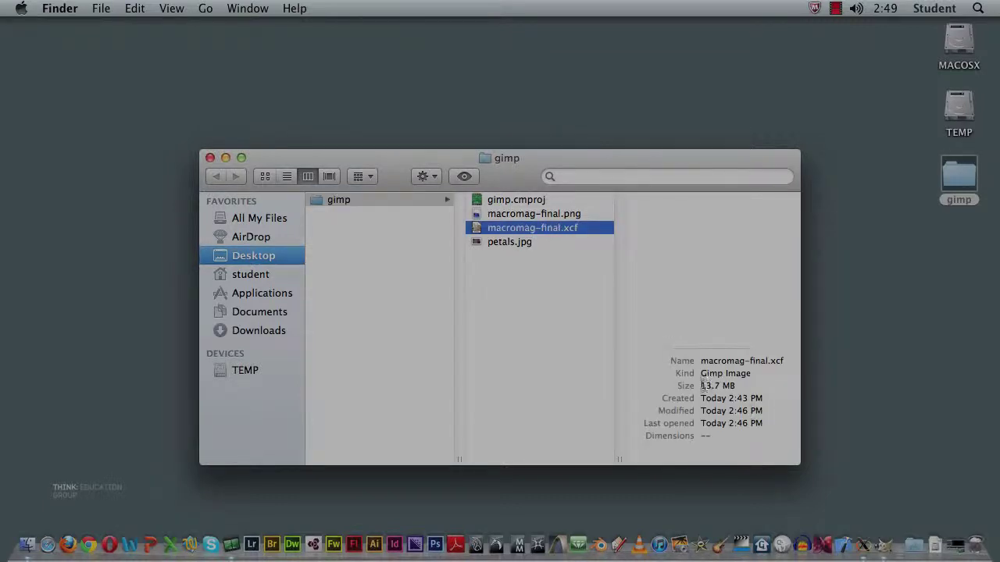
pyautogui.moveTo(703, 385); pyautogui.dragTo(742, 386)
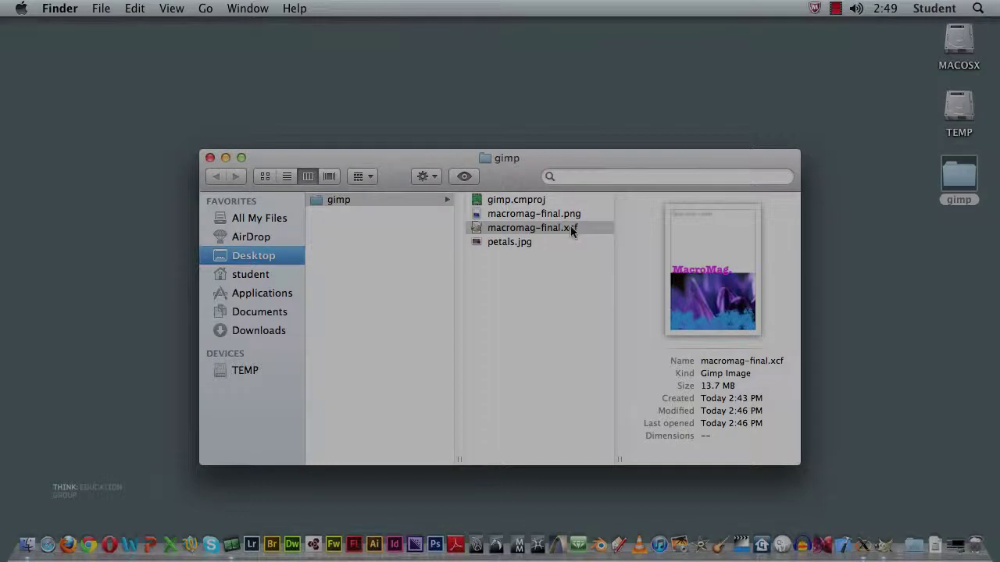
# Inspect macromag-final.png's 2480 × 3508 details, preview it in Quick Look, then clear the selection.
pyautogui.click(485, 216)
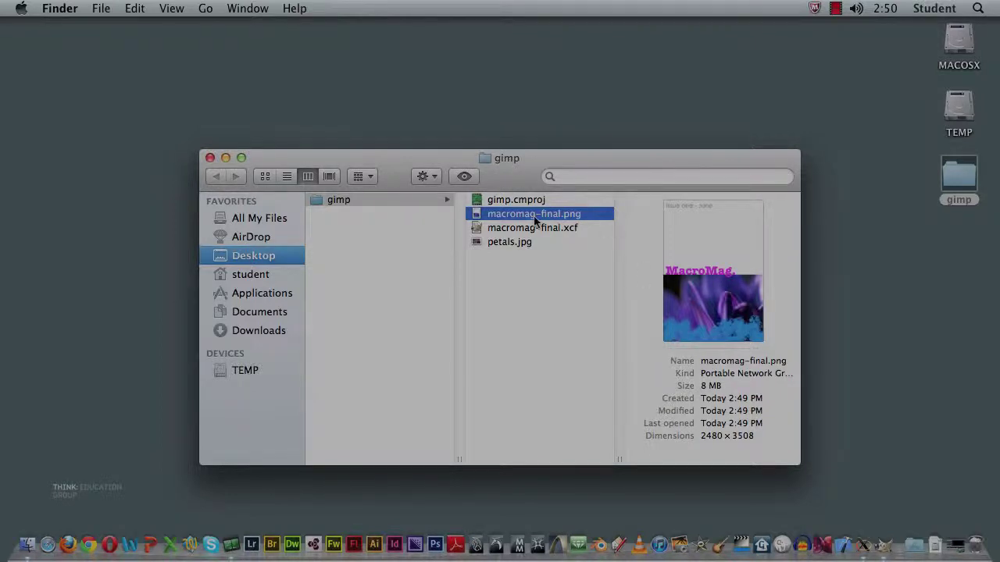
pyautogui.press('space')
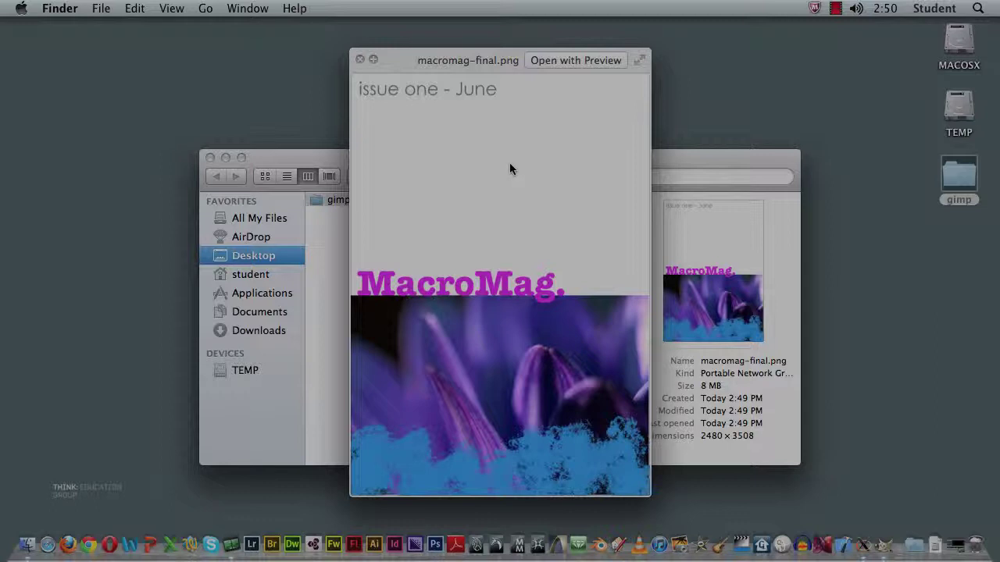
pyautogui.press('space')
pyautogui.click(552, 262)
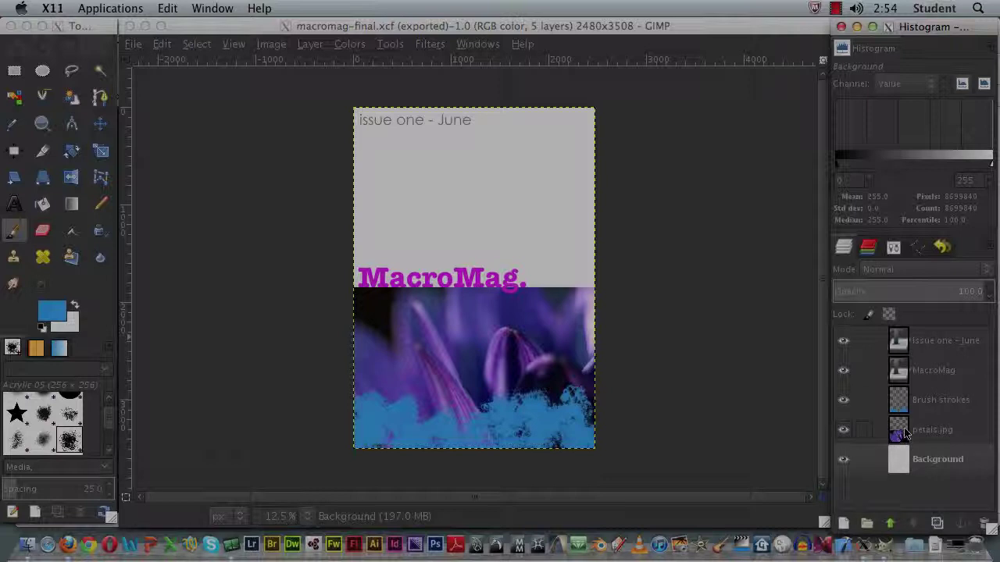
# Bring the GIMP toolbox forward and show the paintbrush's Tool Options instead of Layers.
pyautogui.click(114, 26)
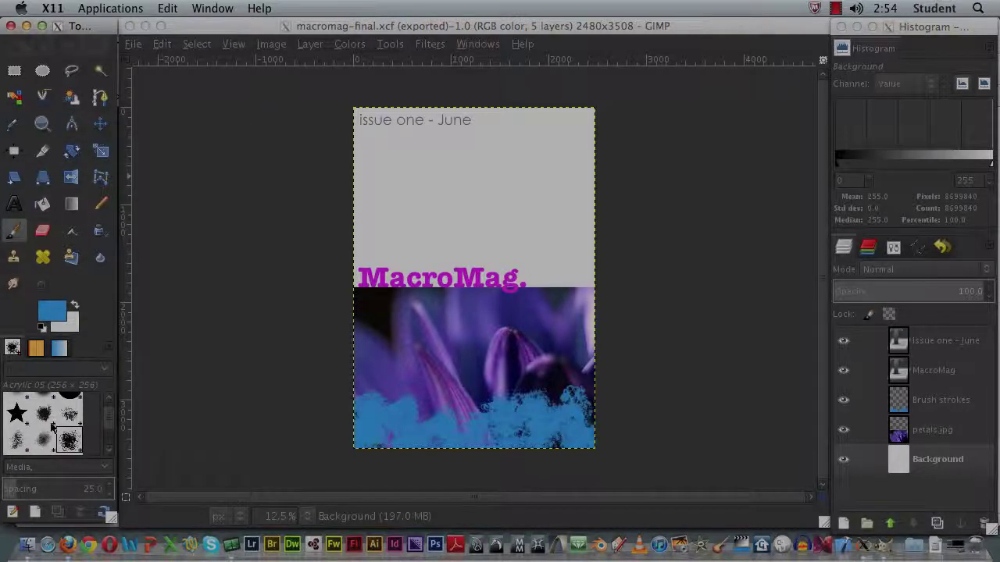
pyautogui.click(894, 248)
pyautogui.click(894, 247)
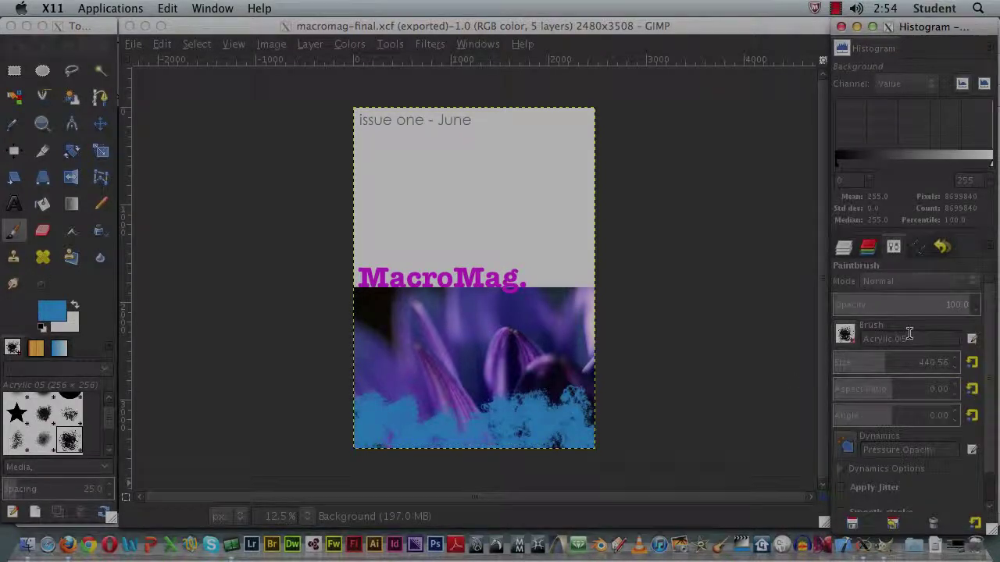
# Glance at the Colors menu without choosing anything, then switch to the GIMP Tutorials page in Firefox.
pyautogui.click(353, 45)
pyautogui.click(353, 45)
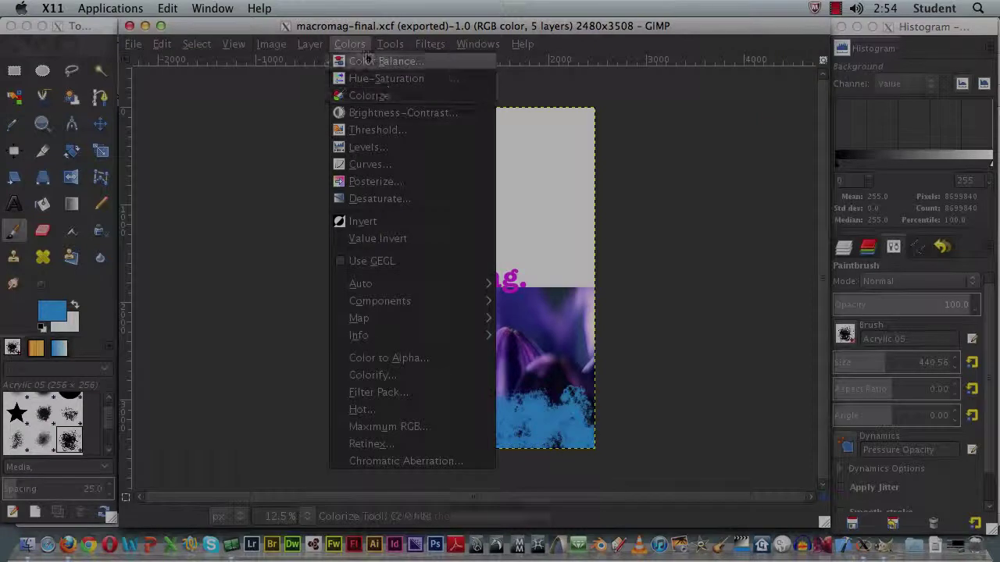
pyautogui.click(361, 44)
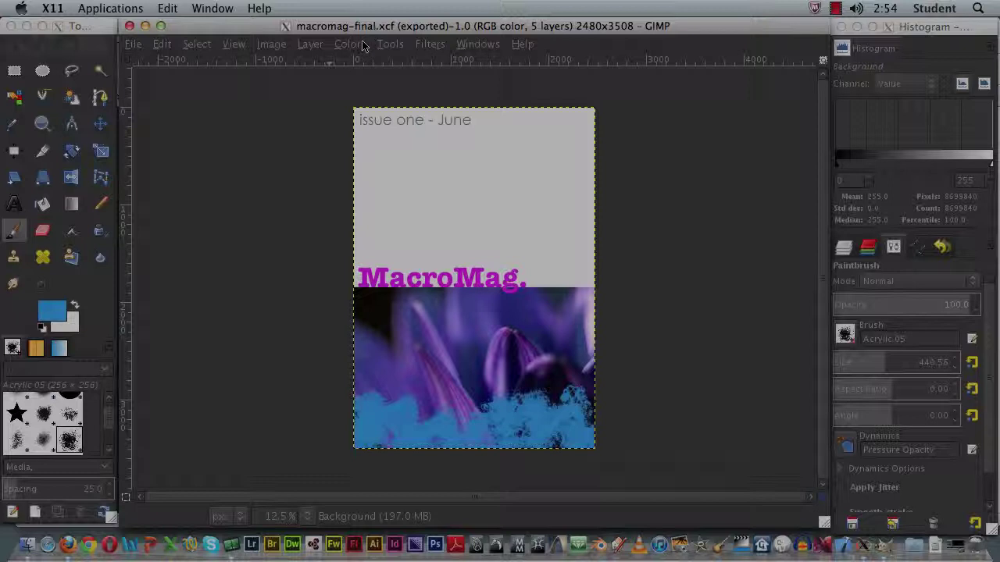
pyautogui.press('super+Tab')
pyautogui.press('super+Tab')
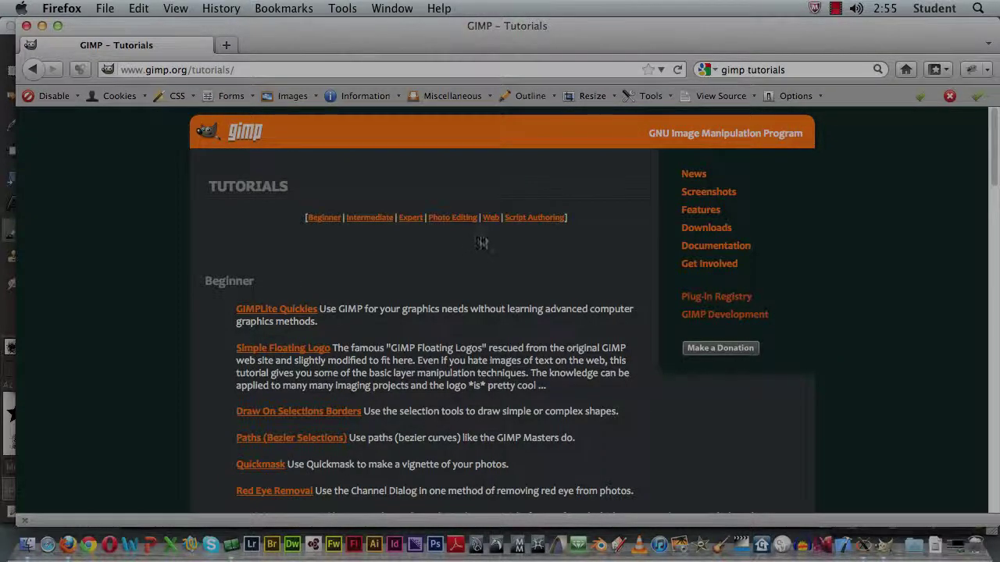
pyautogui.scroll(-10, 609, 237)
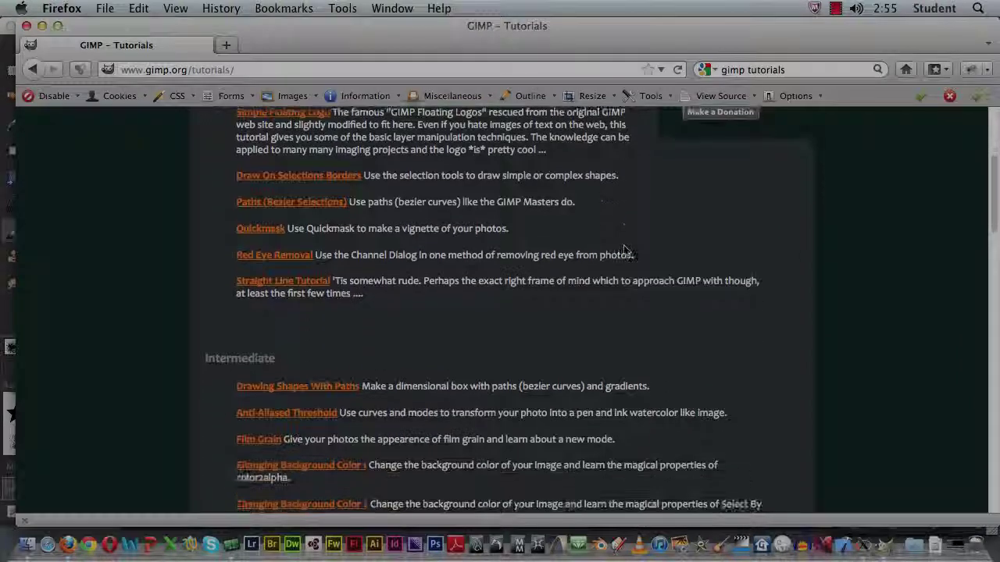
pyautogui.scroll(-9, 625, 247)
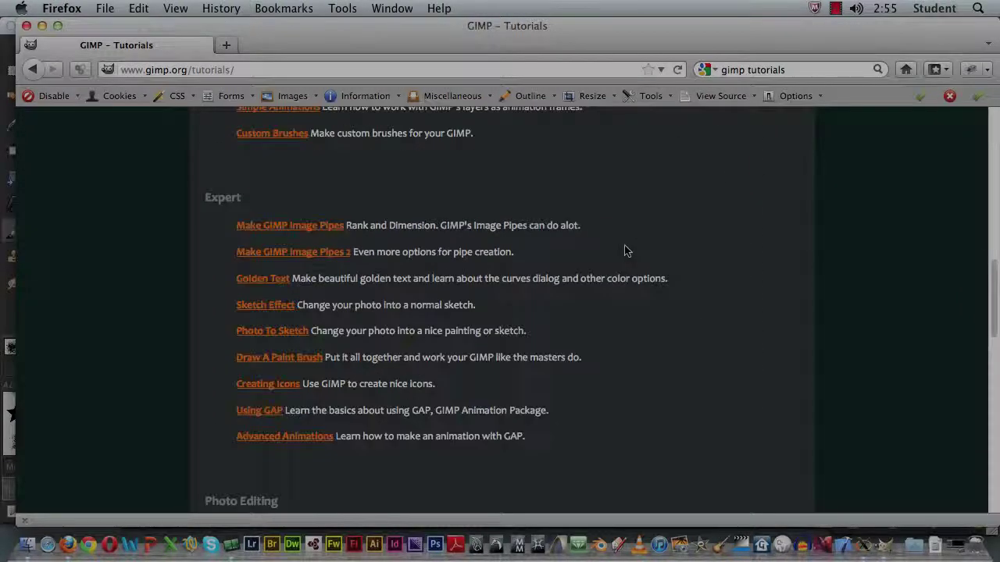
pyautogui.scroll(19, 625, 250)
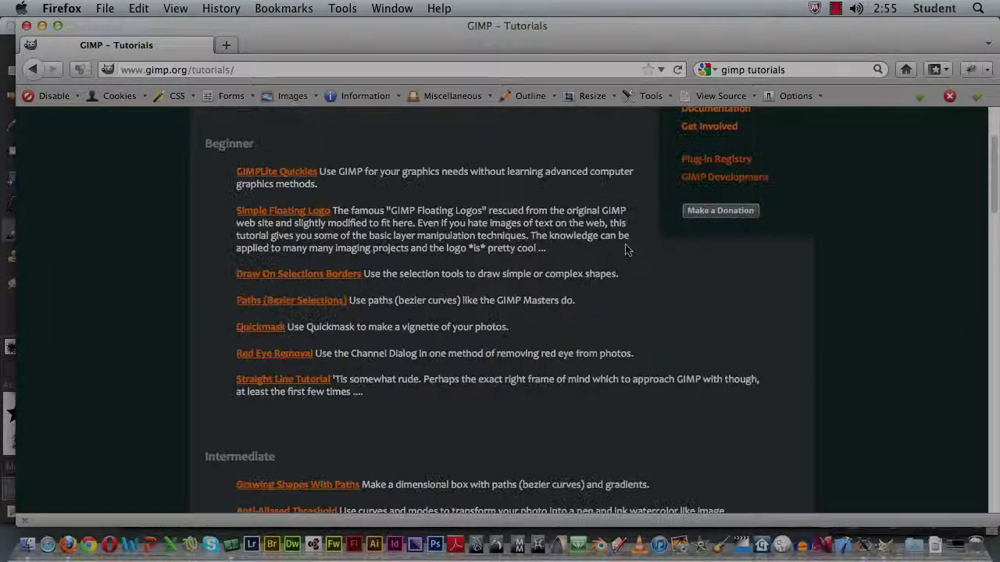
pyautogui.scroll(-2, 625, 250)
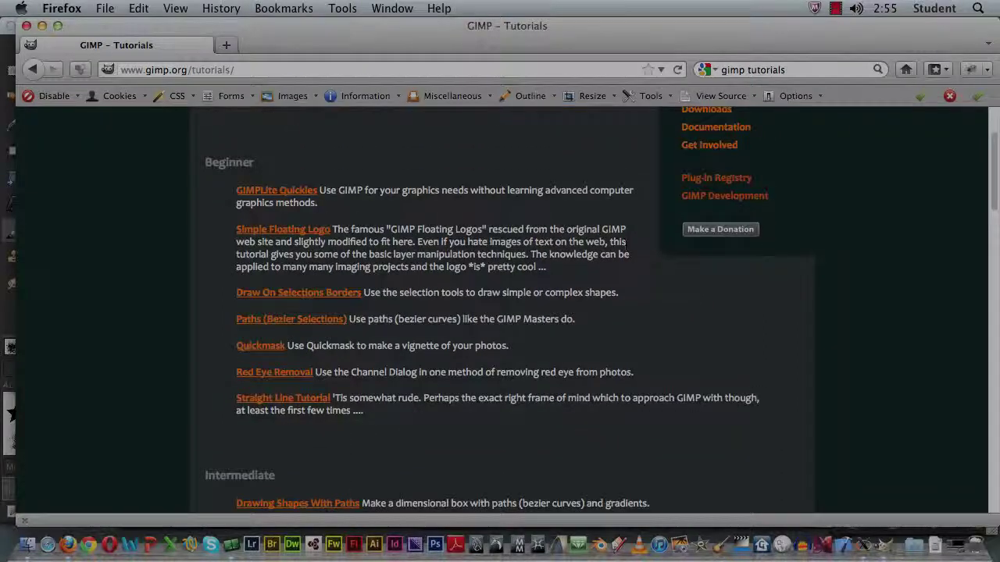
pyautogui.scroll(-1, 623, 250)
pyautogui.scroll(3, 625, 250)
pyautogui.scroll(-1, 629, 250)
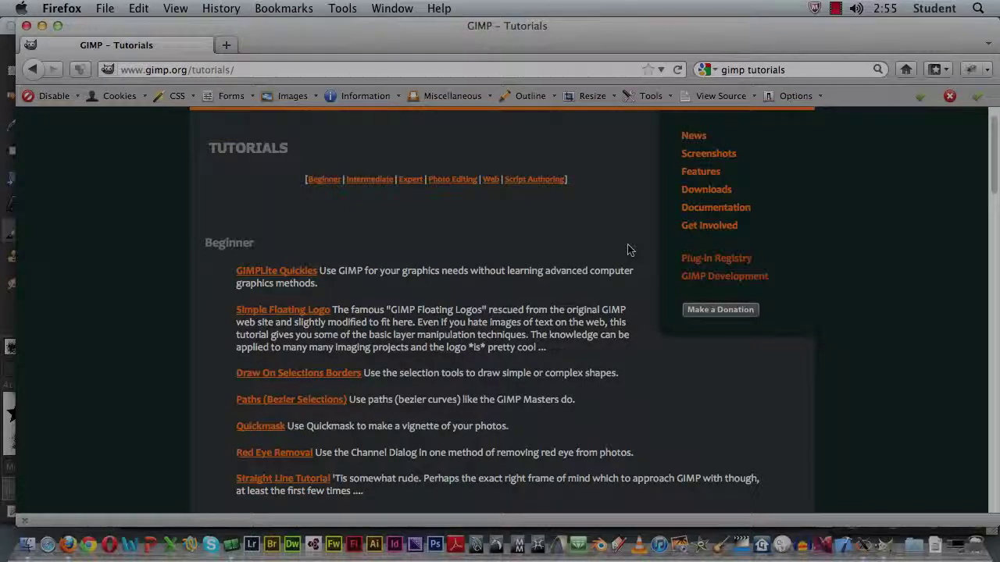
pyautogui.scroll(1, 630, 250)
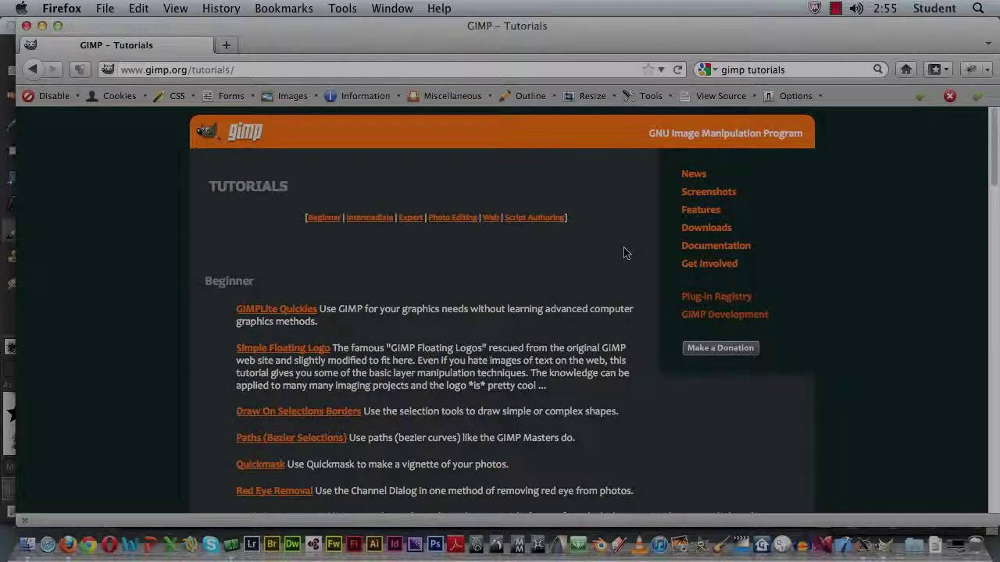